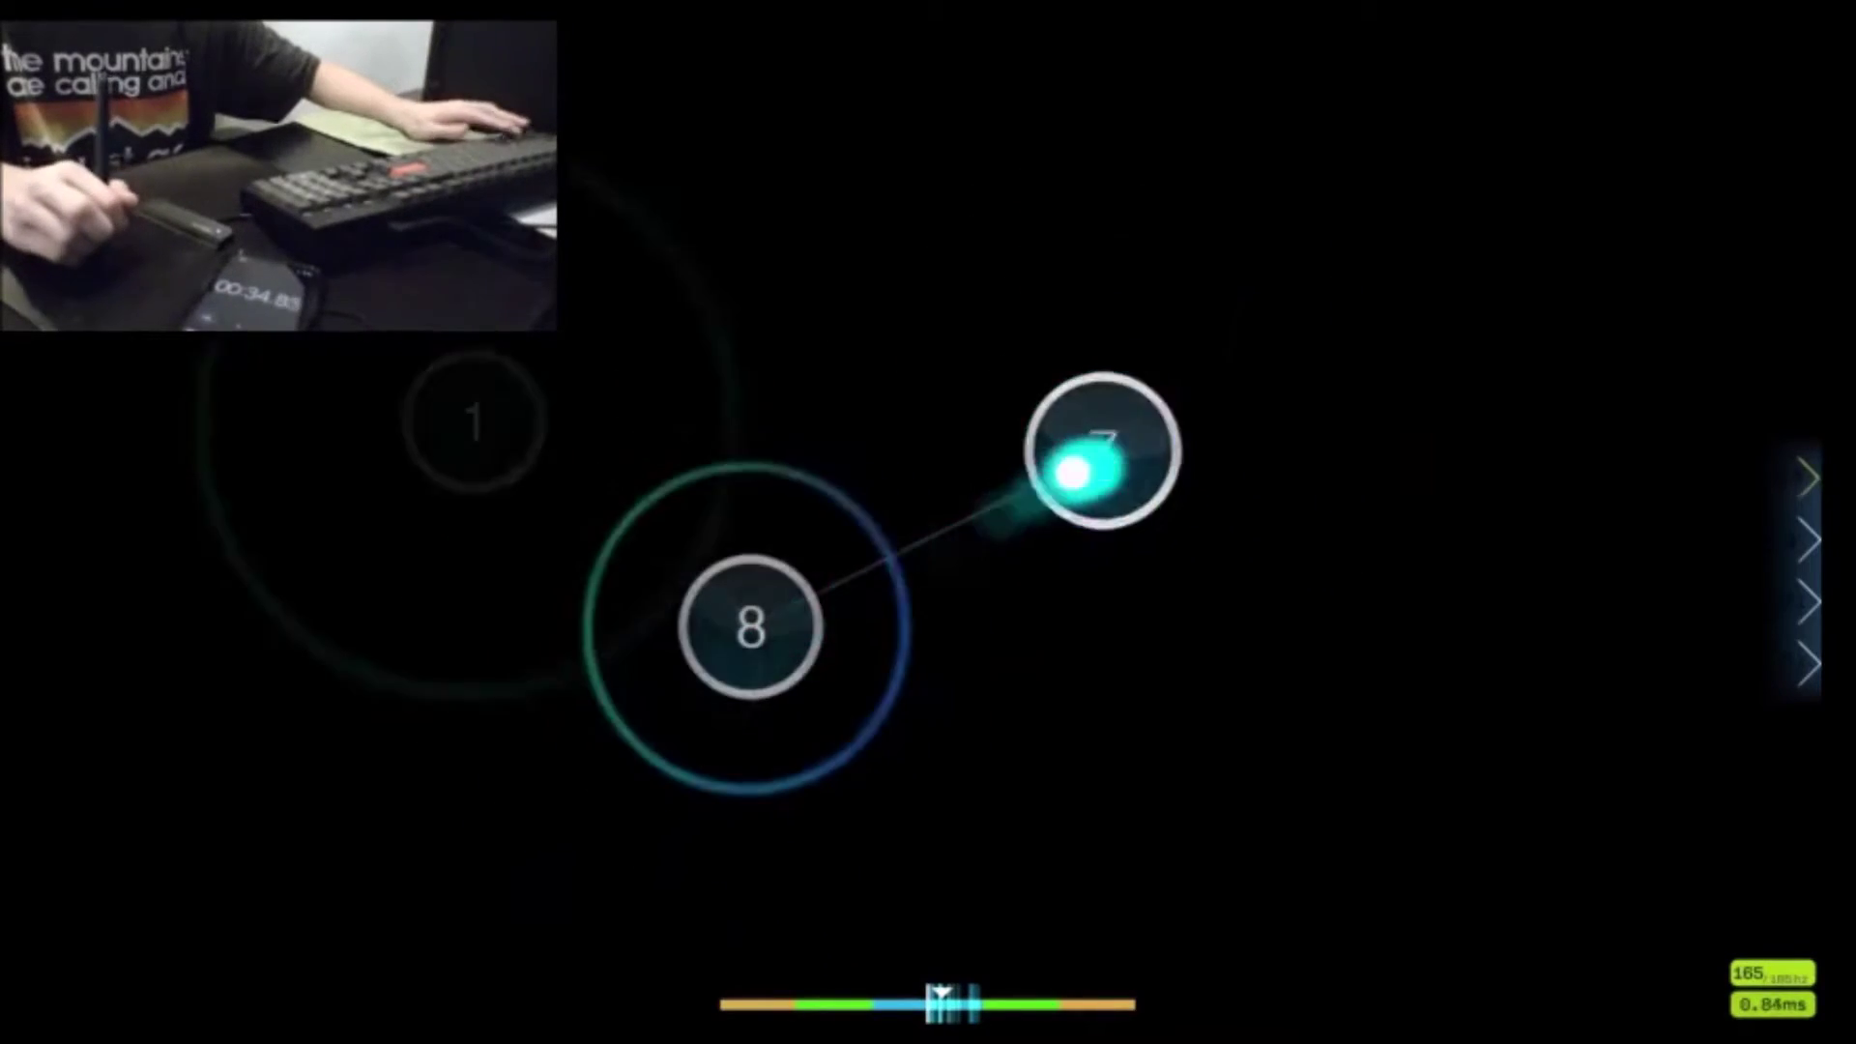
# Step: Hit the circles of the current stream with alternating Z and X taps
pyautogui.press('z')
pyautogui.press('x')
pyautogui.press('z')
pyautogui.press('x')
pyautogui.press('z')
pyautogui.press('x')
pyautogui.press('z')
pyautogui.press('x')
pyautogui.press('z')
pyautogui.press('x')
pyautogui.press('z')
pyautogui.press('x')
pyautogui.press('z')
pyautogui.press('x')
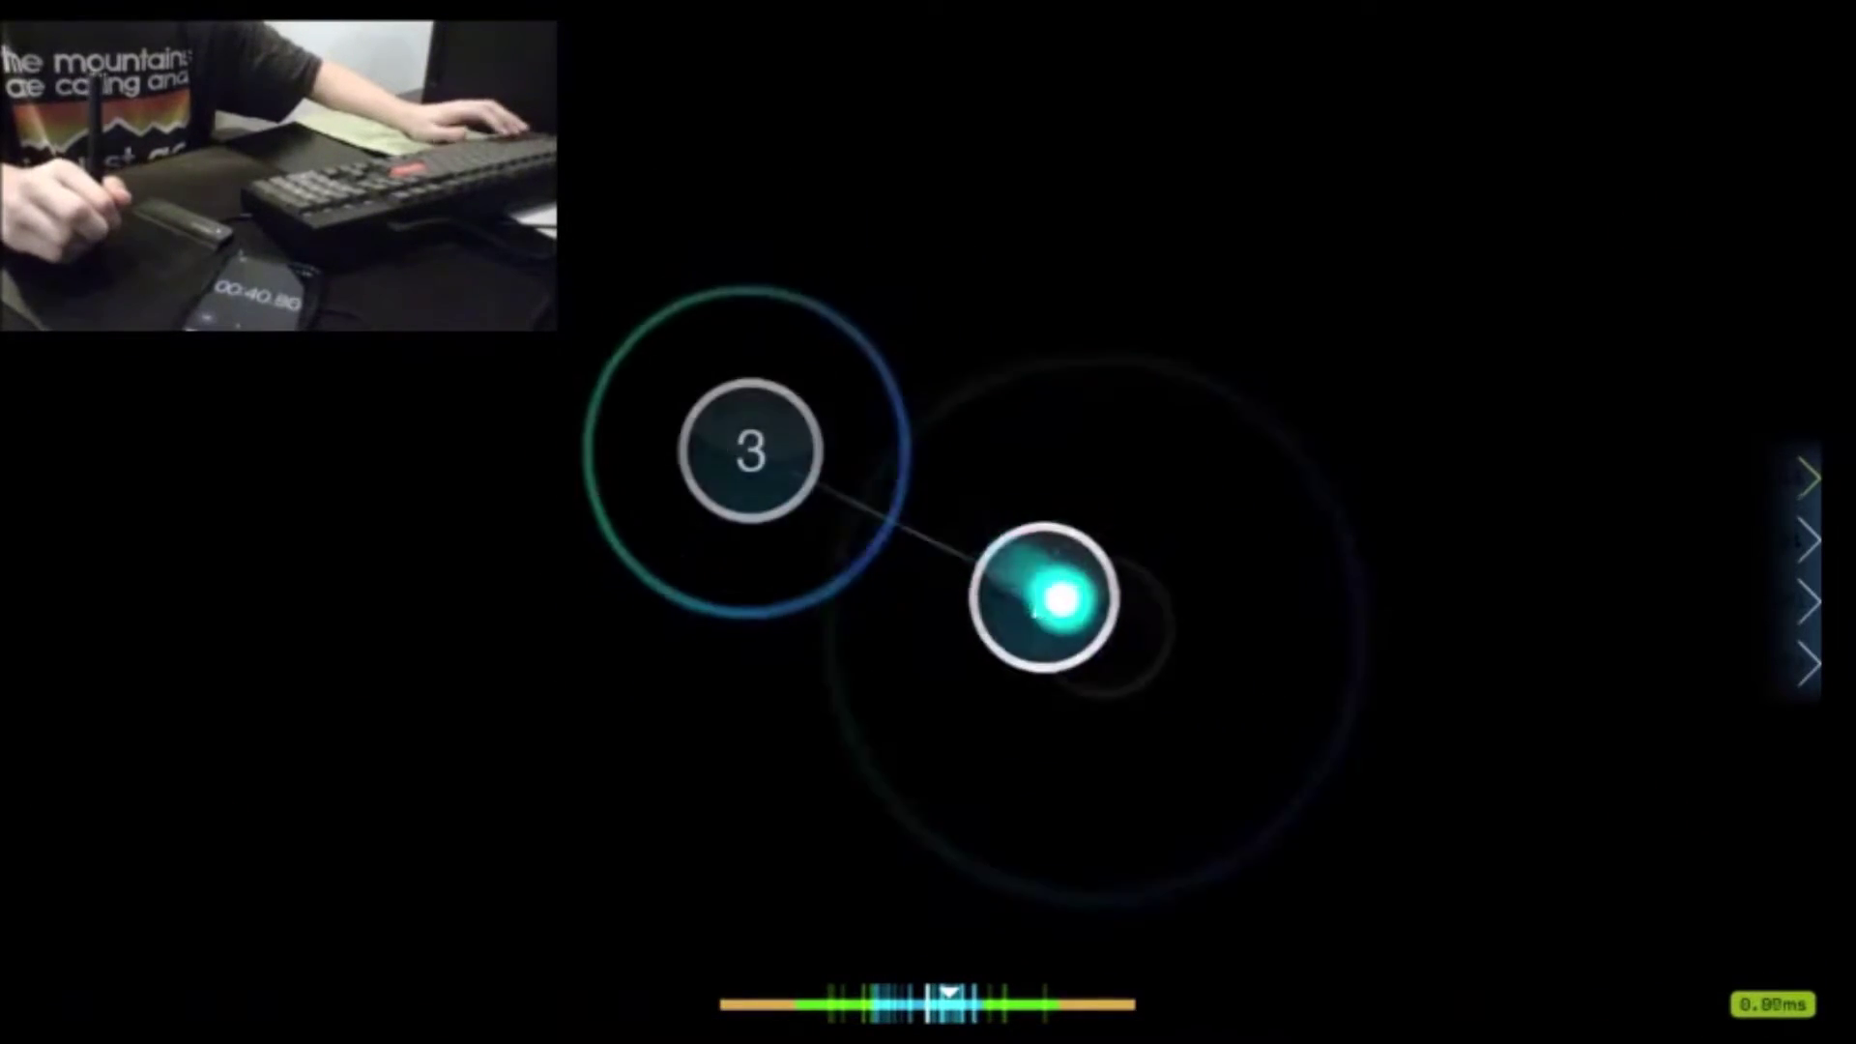
# Step: Tap circles 5, 6 and 7 in time
pyautogui.press('z')
pyautogui.press('x')
pyautogui.press('z')
pyautogui.press('x')
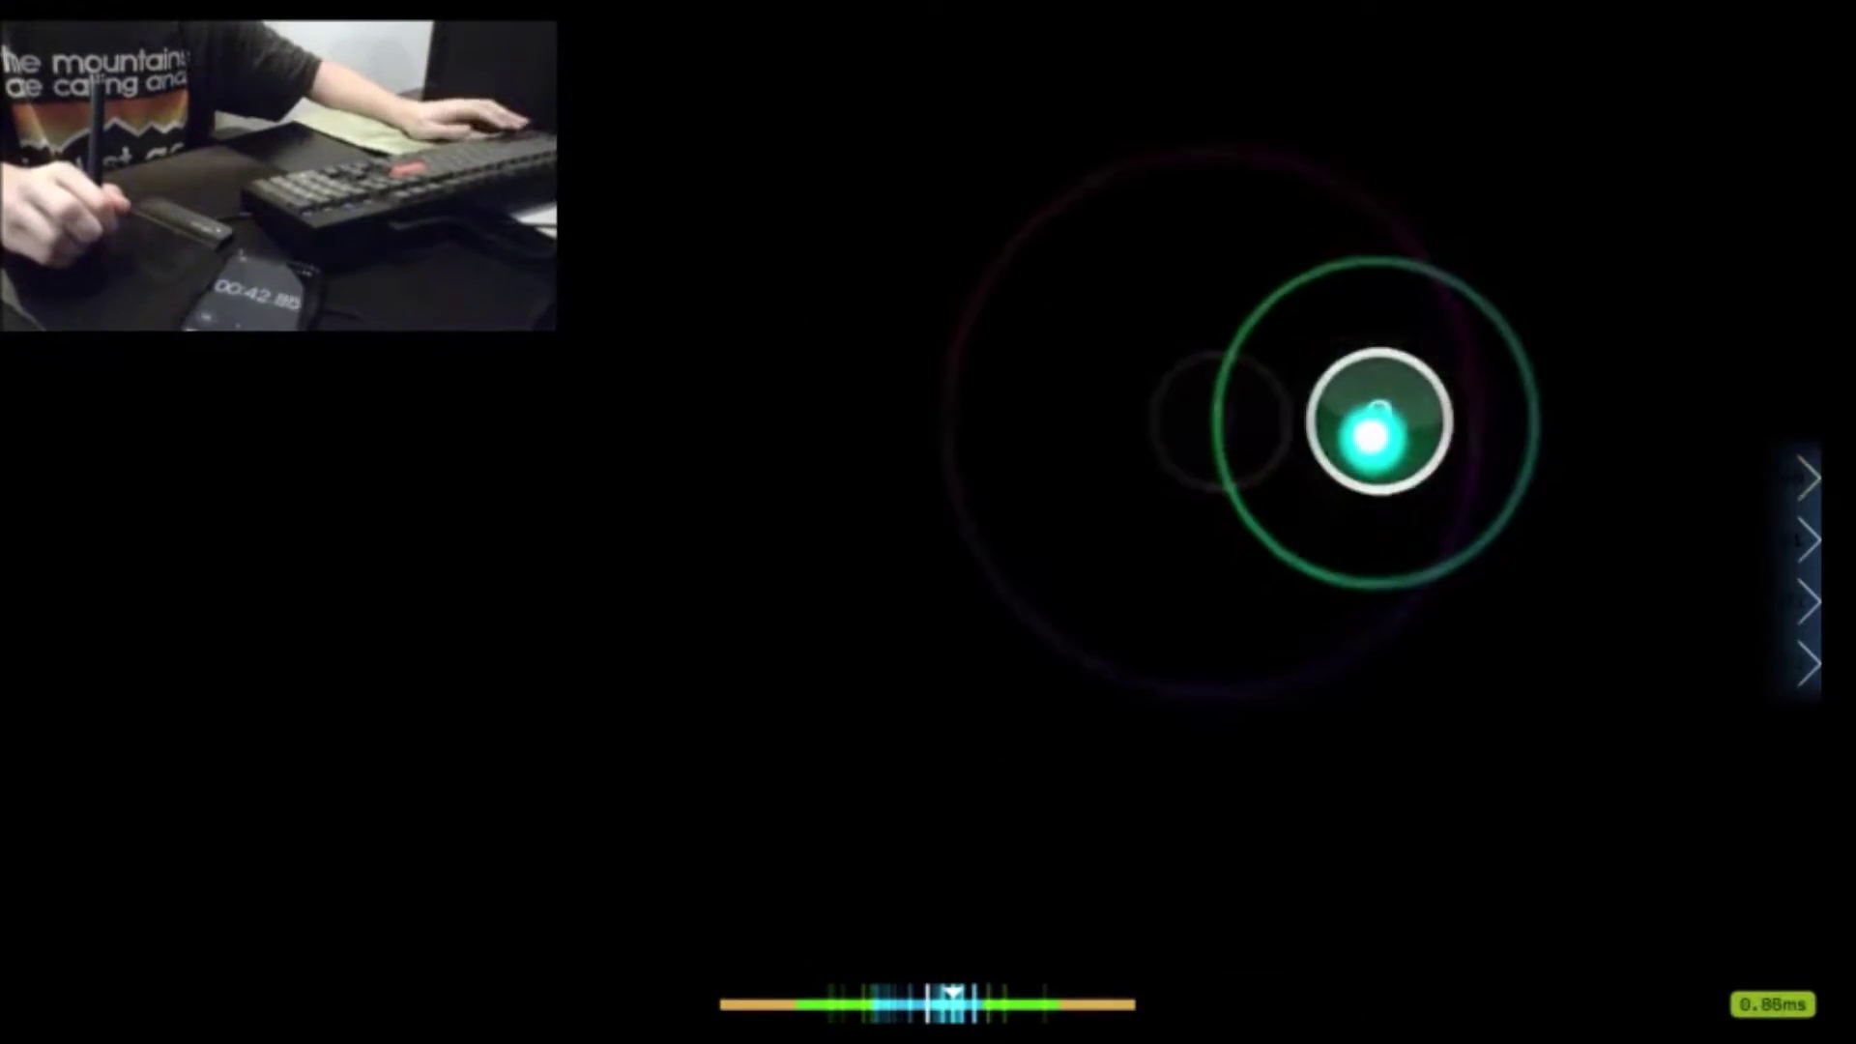
# Step: Hit every circle of the fast stream through to its final circles
pyautogui.press('z')
pyautogui.press('x')
pyautogui.press('z')
pyautogui.press('x')
pyautogui.press('z')
pyautogui.press('x')
pyautogui.press('z')
pyautogui.press('x')
pyautogui.press('z')
pyautogui.press('x')
pyautogui.press('z')
pyautogui.press('x')
pyautogui.press('z')
pyautogui.press('x')
pyautogui.press('z')
pyautogui.press('x')
pyautogui.press('z')
pyautogui.press('x')
pyautogui.press('z')
pyautogui.press('x')
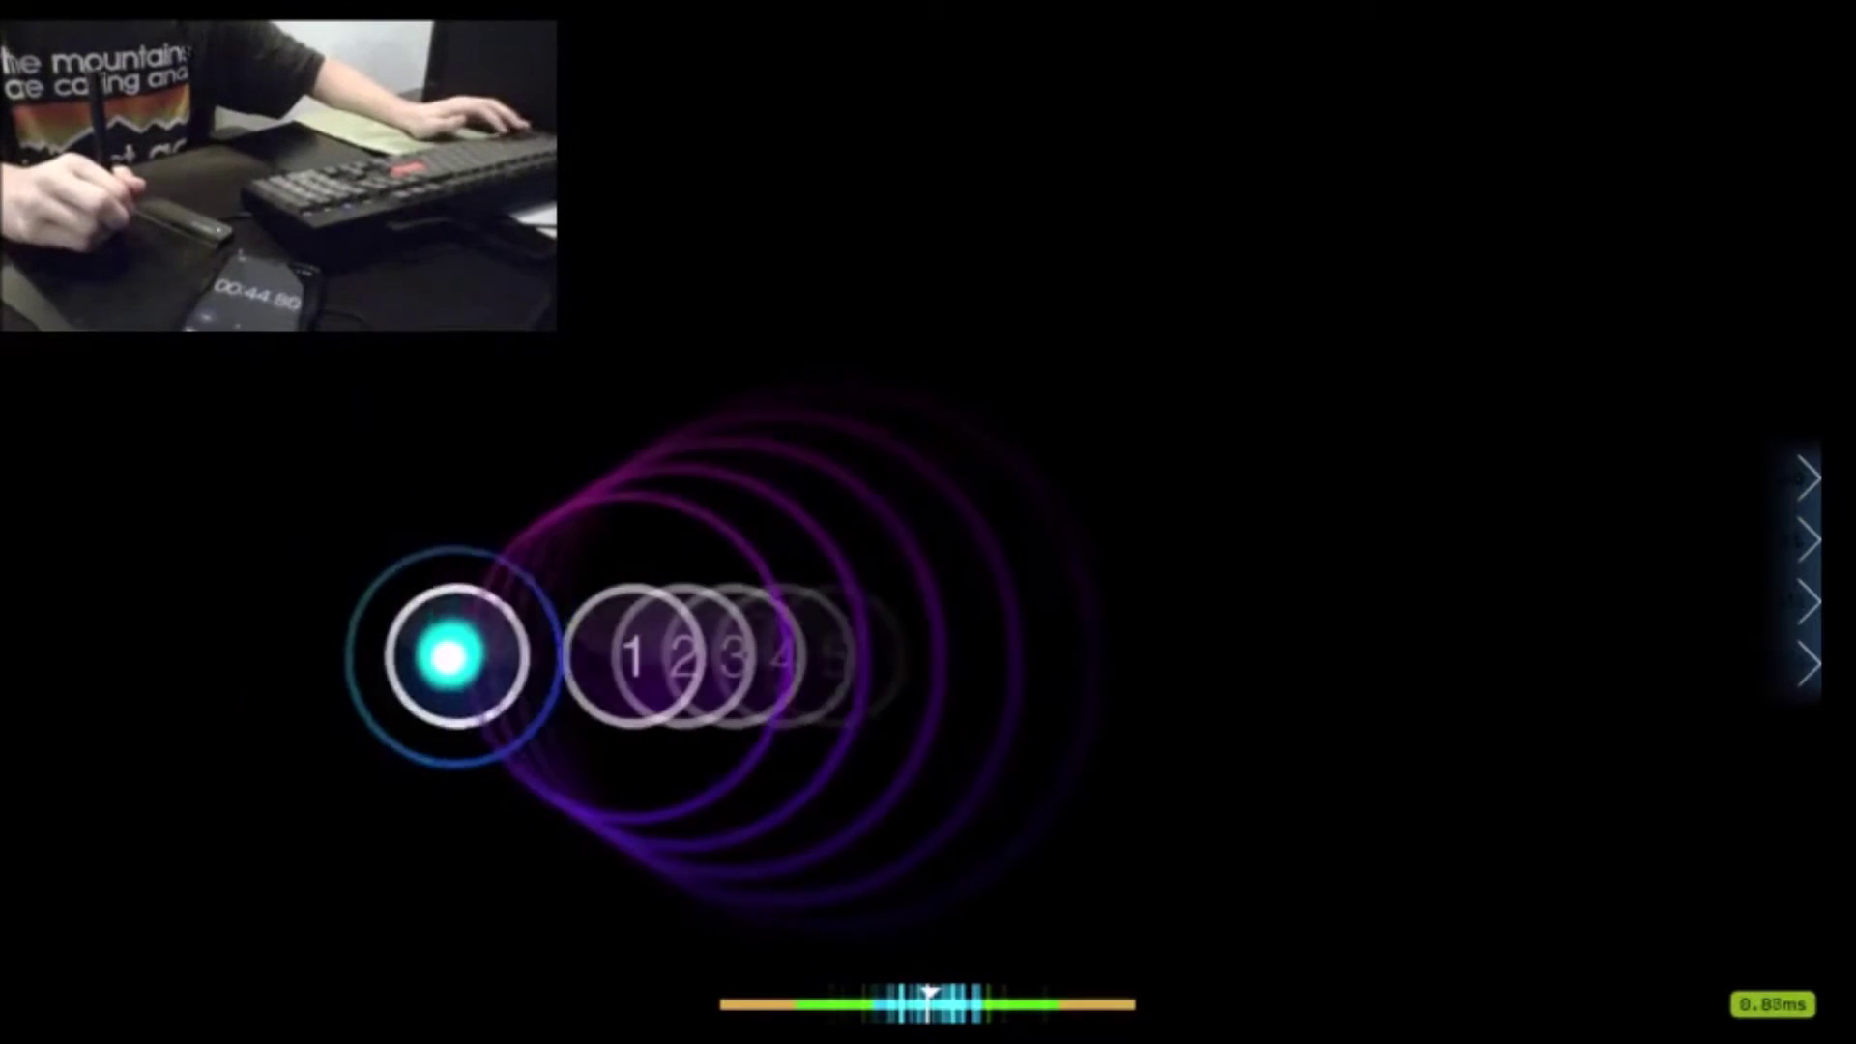
pyautogui.press('z')
pyautogui.press('x')
pyautogui.press('z')
pyautogui.press('x')
pyautogui.press('z')
pyautogui.press('x')
pyautogui.press('z')
pyautogui.press('x')
pyautogui.press('z')
pyautogui.press('x')
pyautogui.press('z')
pyautogui.press('x')
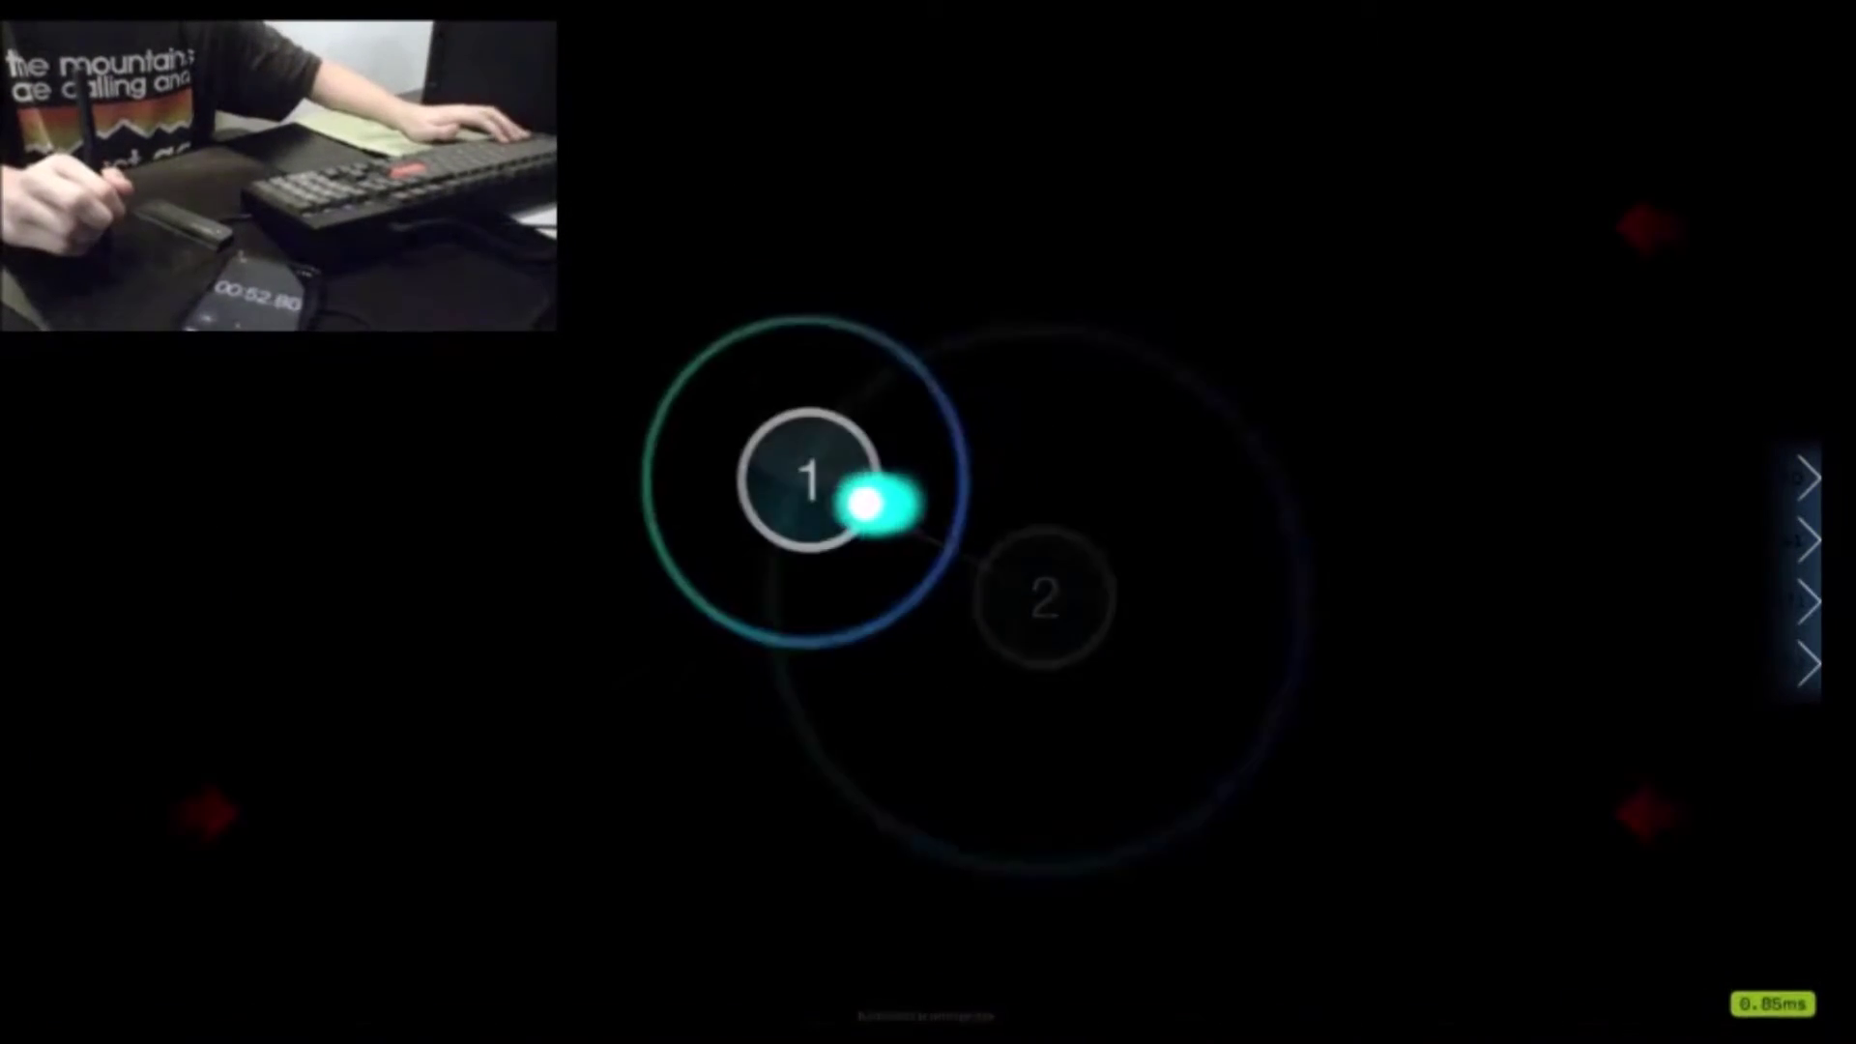
# Step: Tap circles 3 to 7 between the stacks
pyautogui.press('z')
pyautogui.press('x')
pyautogui.press('z')
pyautogui.press('x')
pyautogui.press('z')
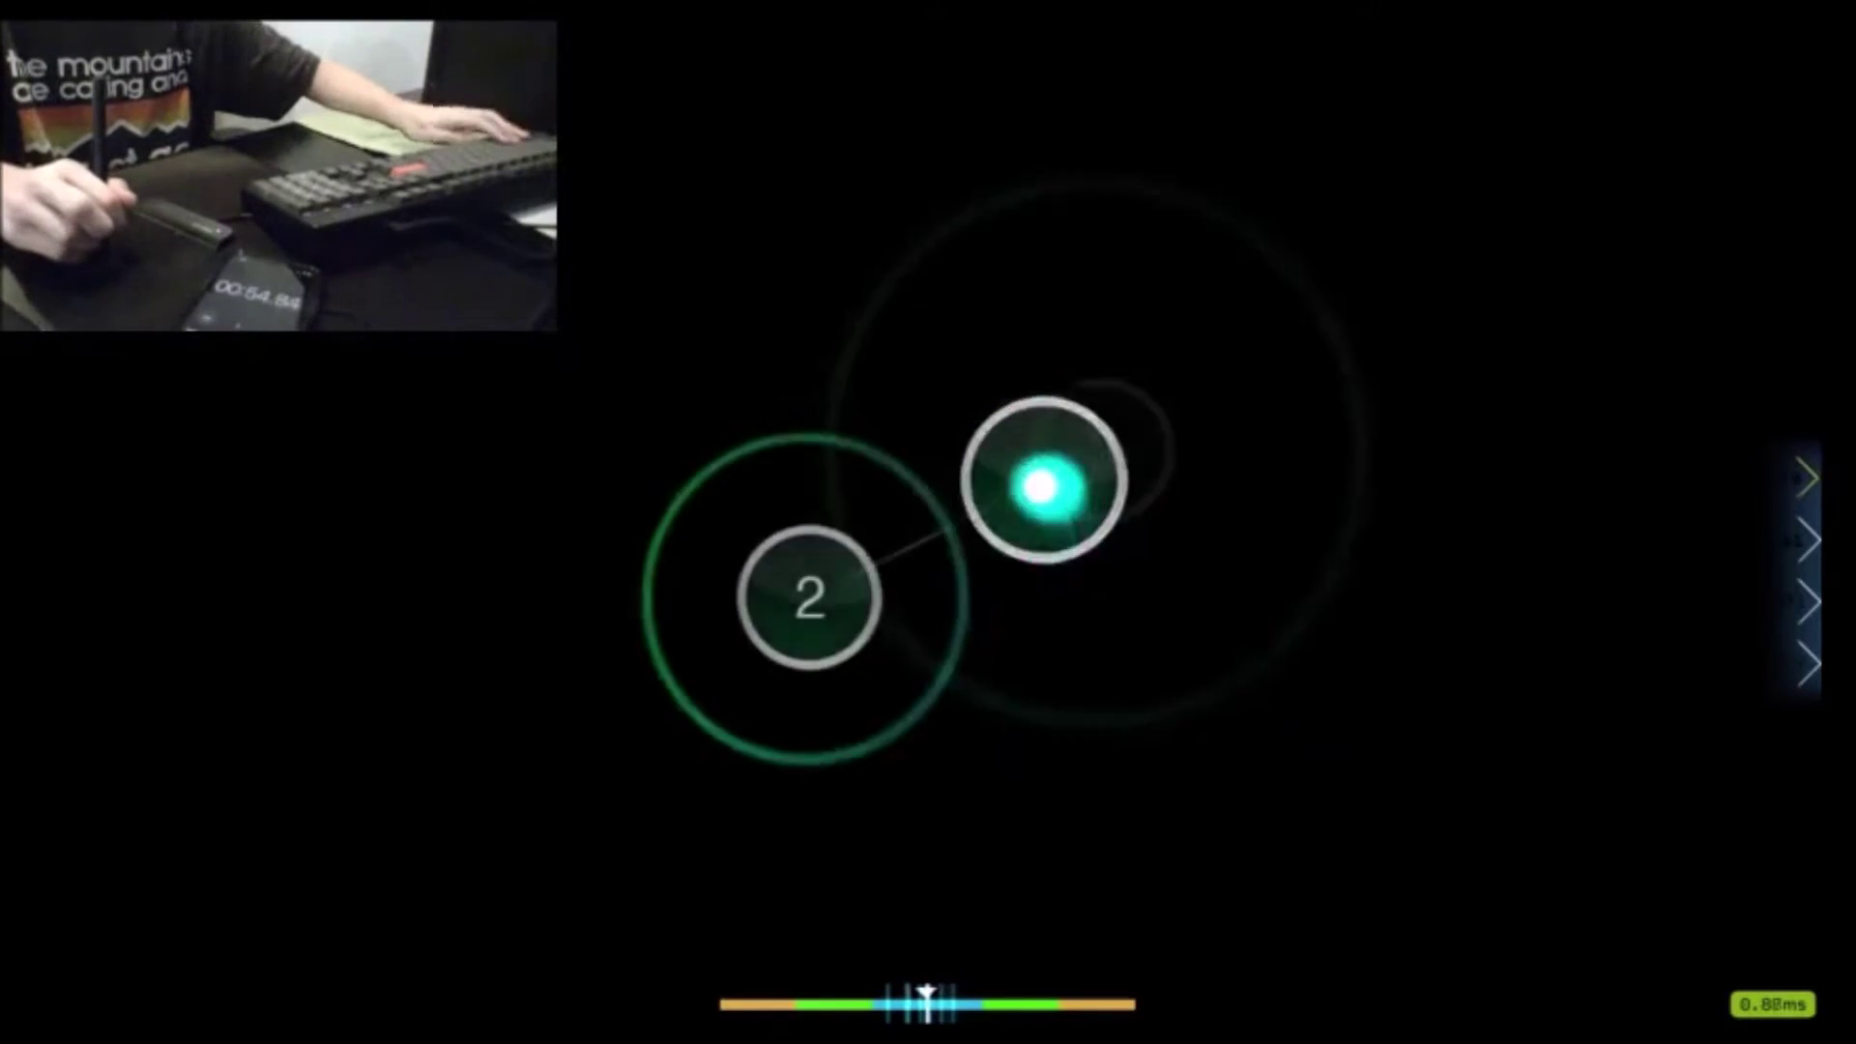
# Step: Hit circles 4 to 7 across the jumps
pyautogui.press('z')
pyautogui.press('x')
pyautogui.press('z')
pyautogui.press('x')
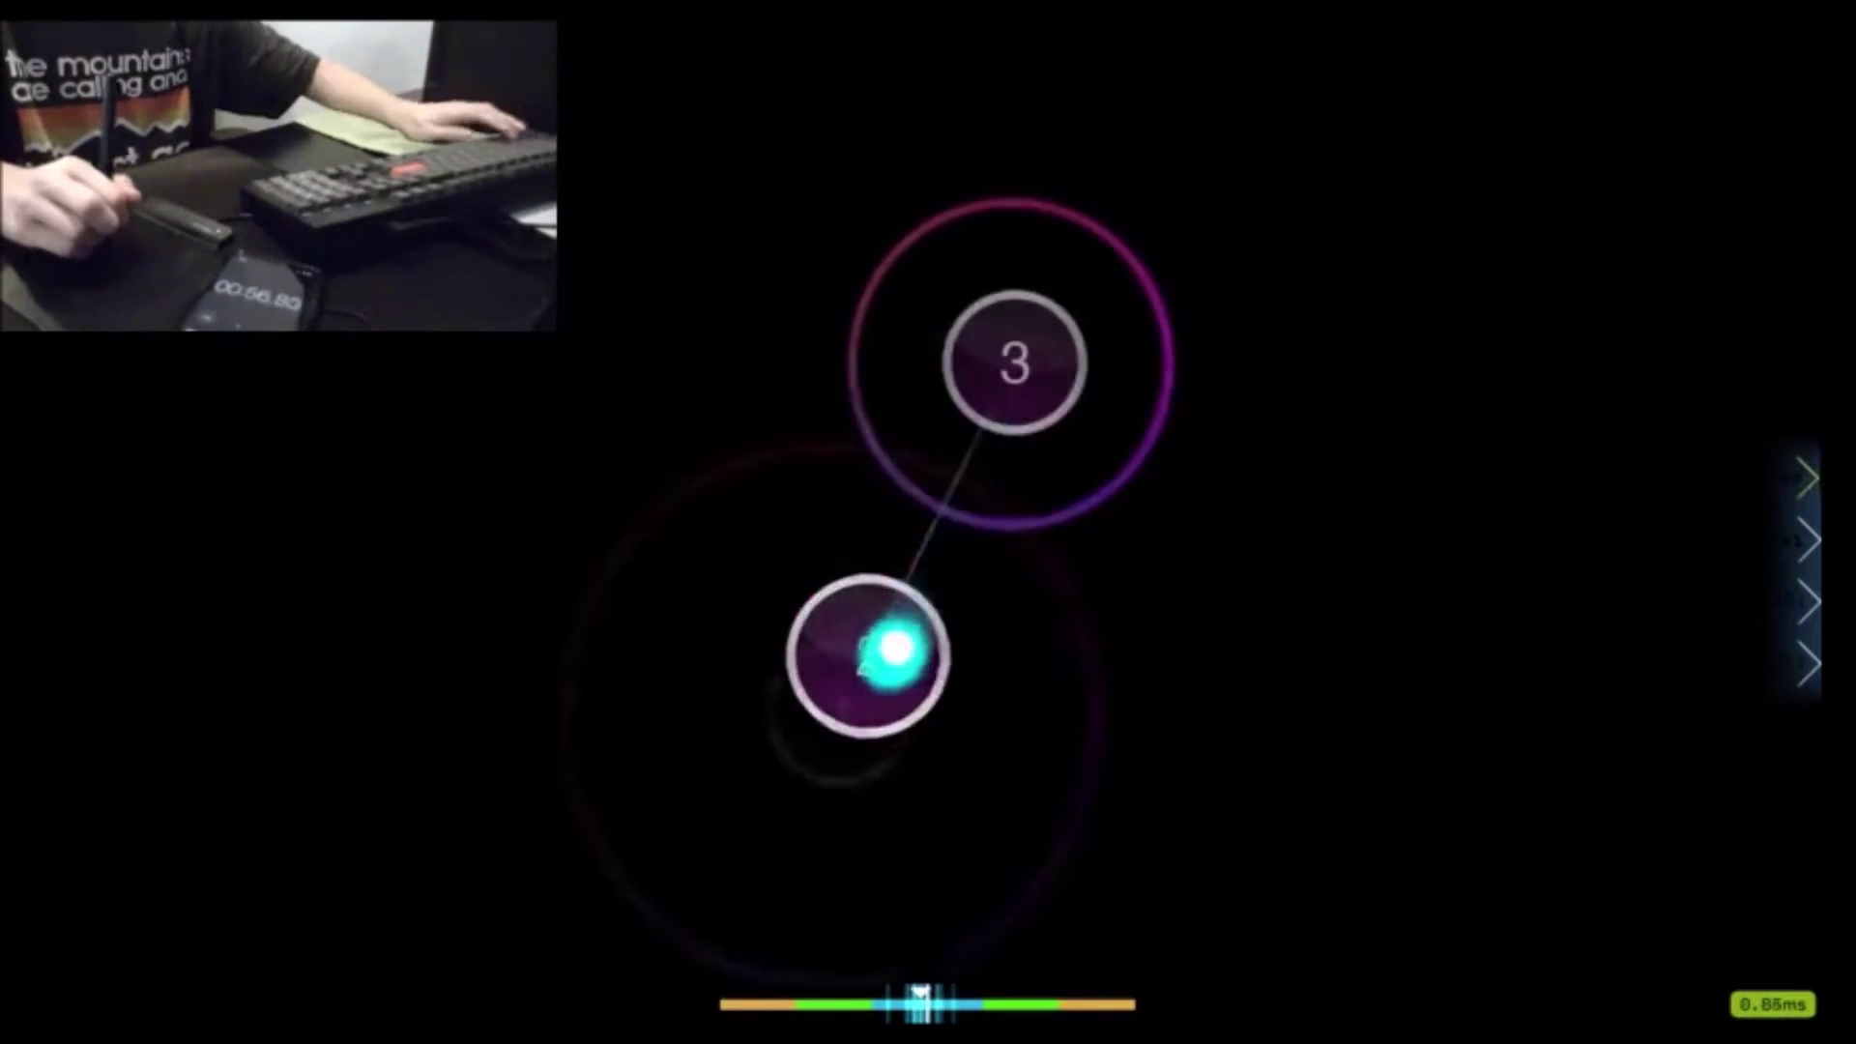
# Step: Tap circles 5 and 6 in rhythm, then hit the stream after the spinner
pyautogui.press('z')
pyautogui.press('x')
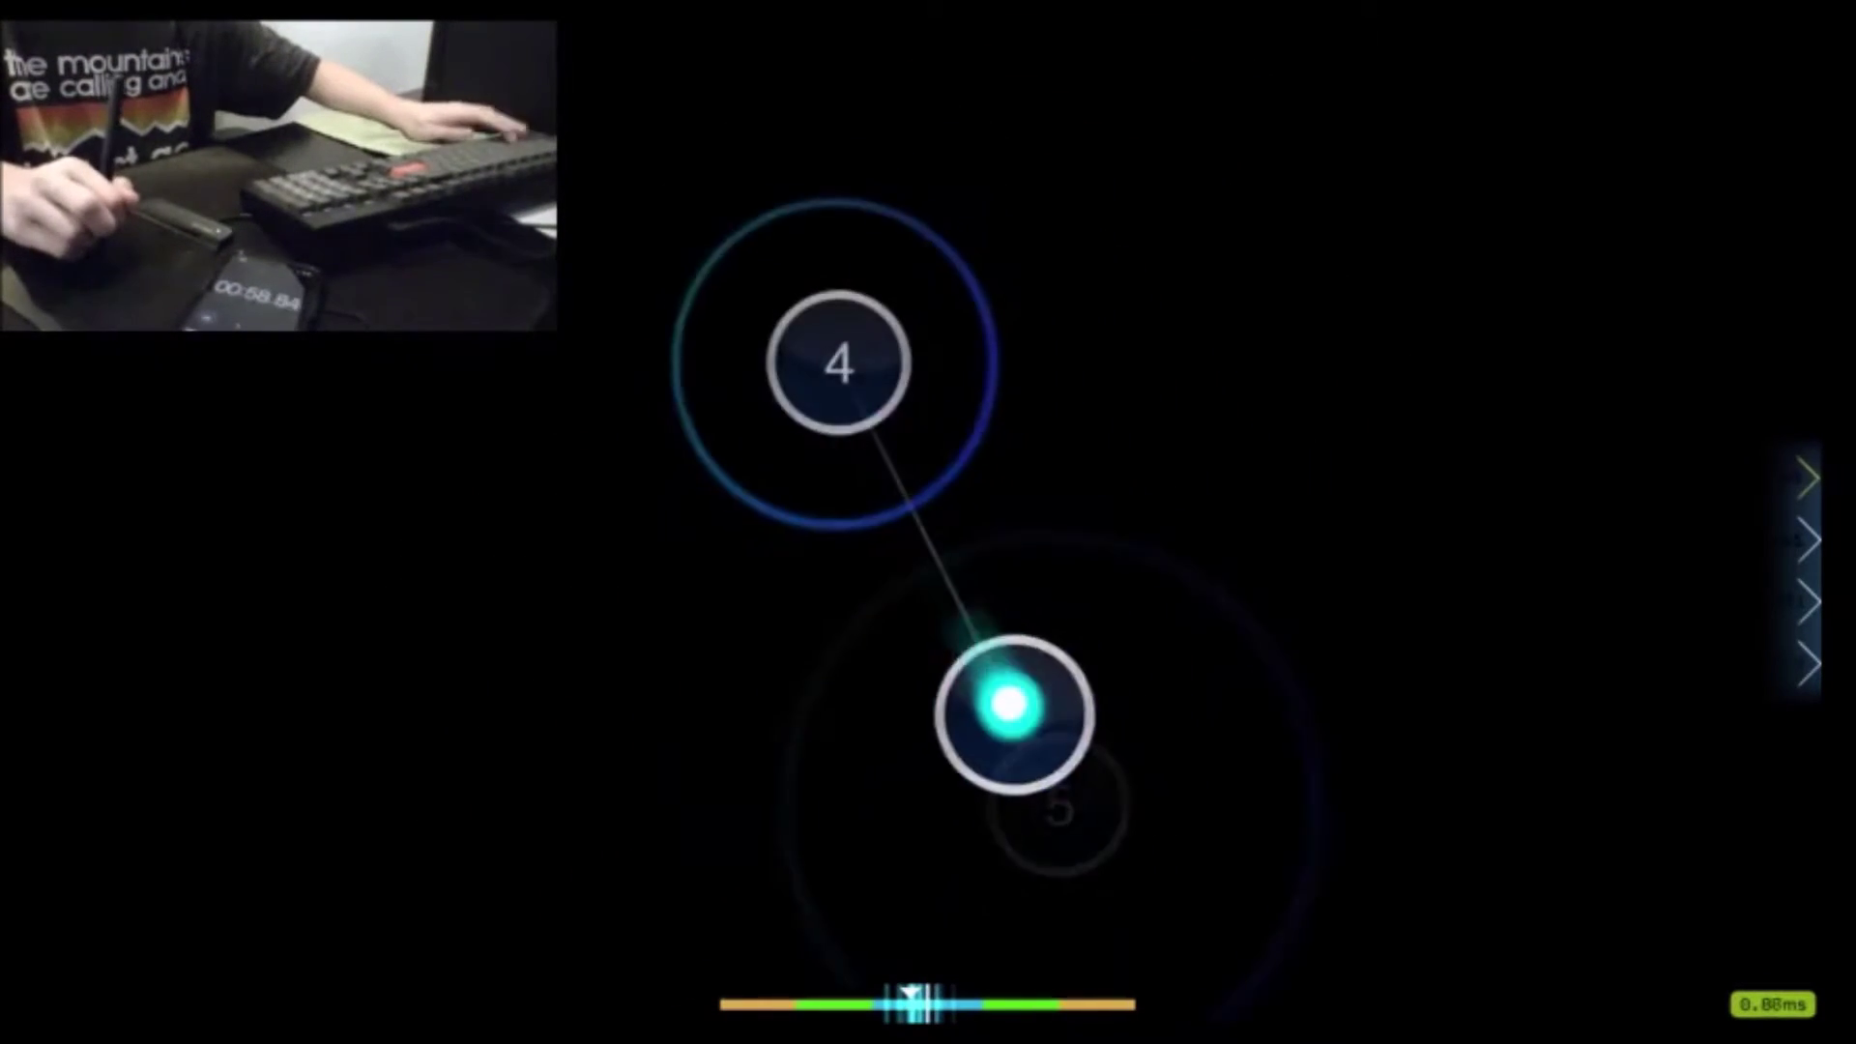
pyautogui.press('z')
pyautogui.press('x')
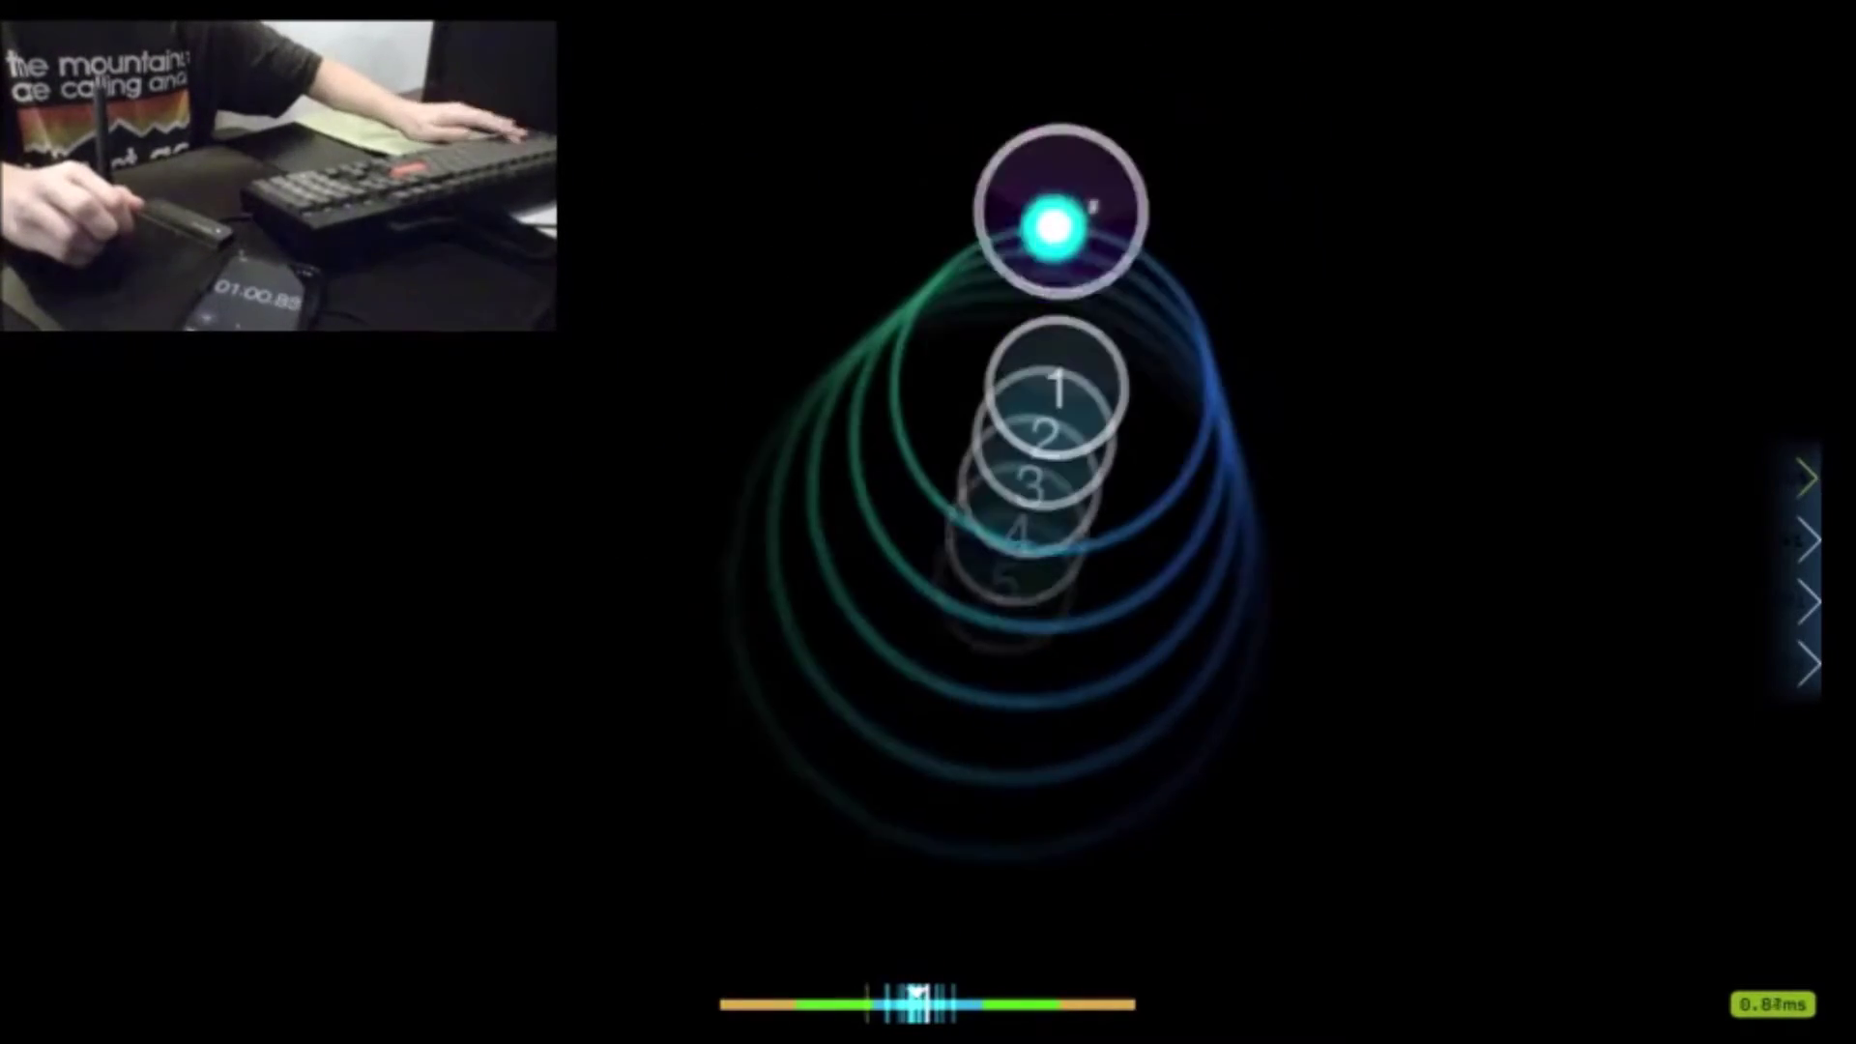
pyautogui.press('z')
pyautogui.press('x')
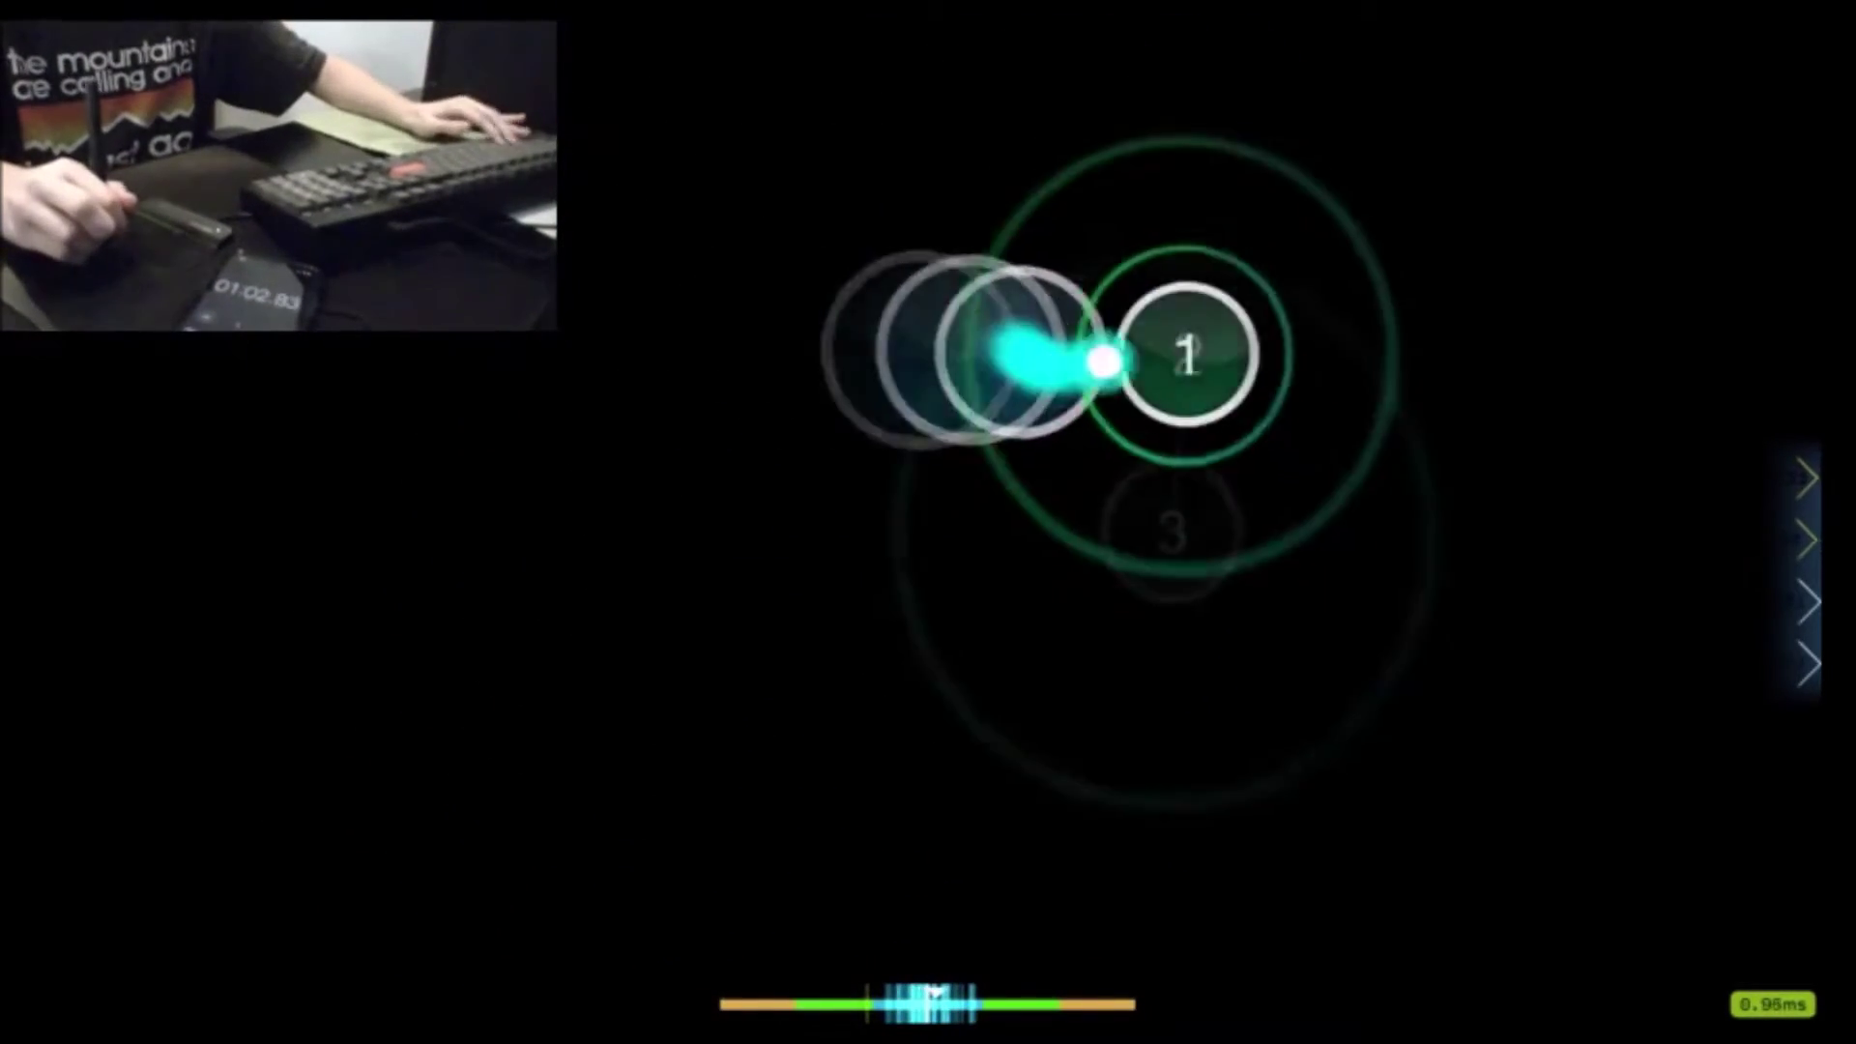